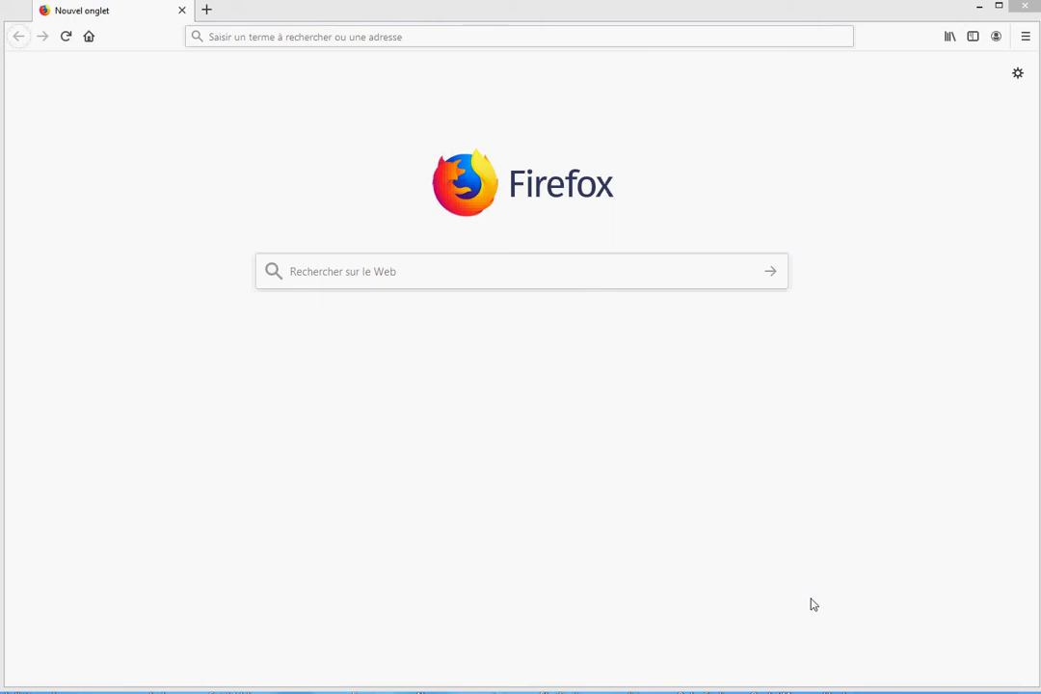
Open the e-learning site at ouyavirt.ec2lt.sn
{"action": "left_click", "coordinate": [422, 41]}
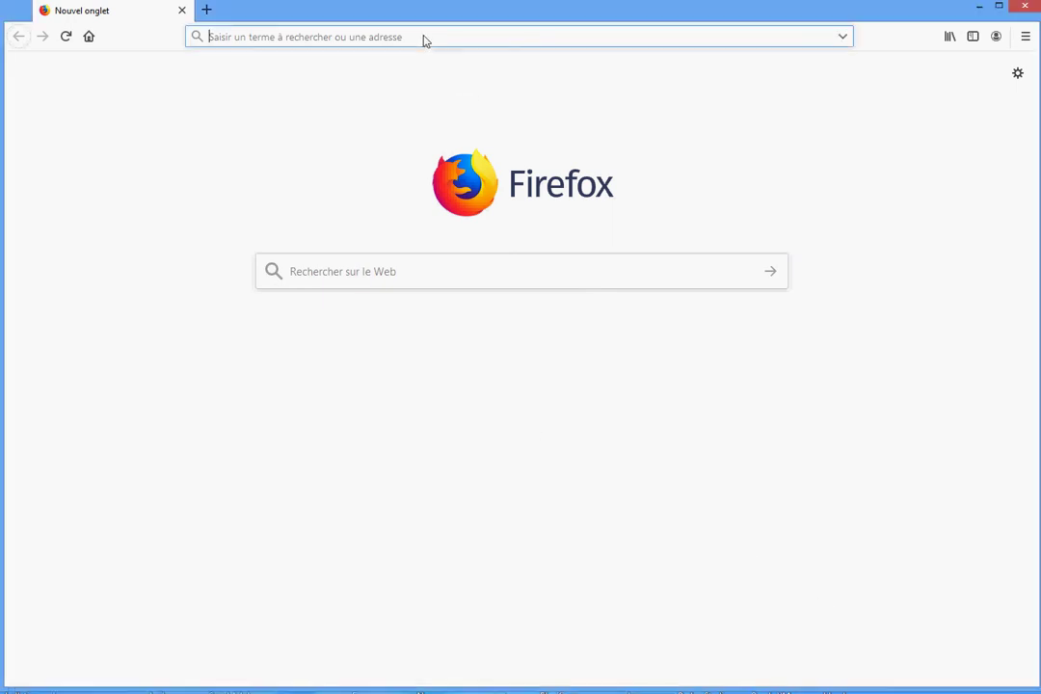
{"action": "type", "text": "ouyavirt.ec2lt.sn/"}
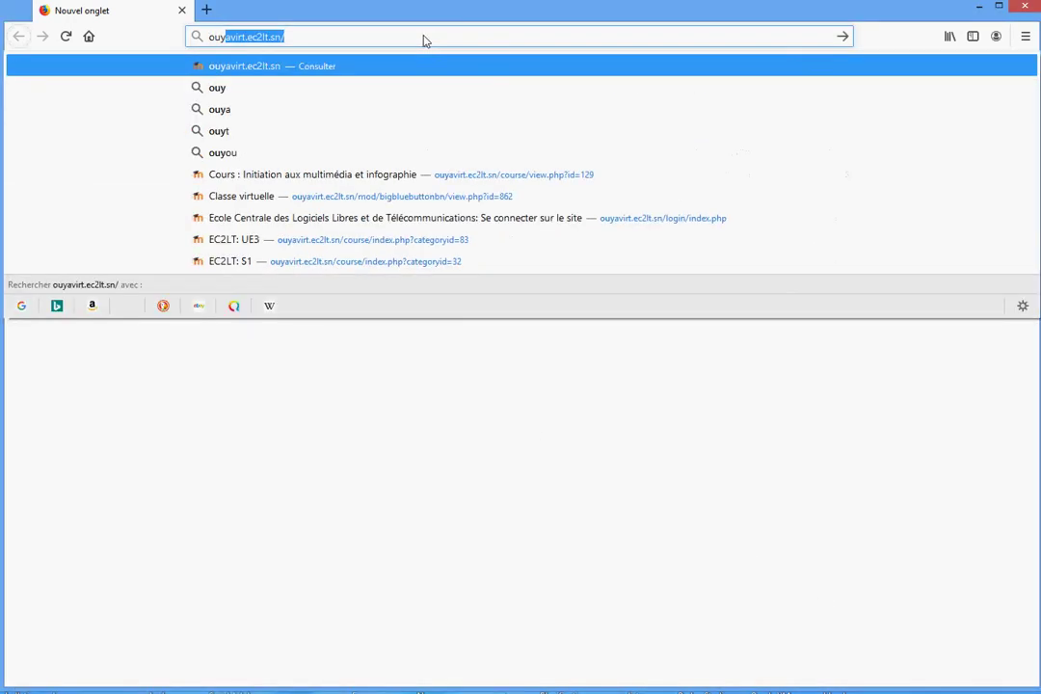
{"action": "key", "text": "Right"}
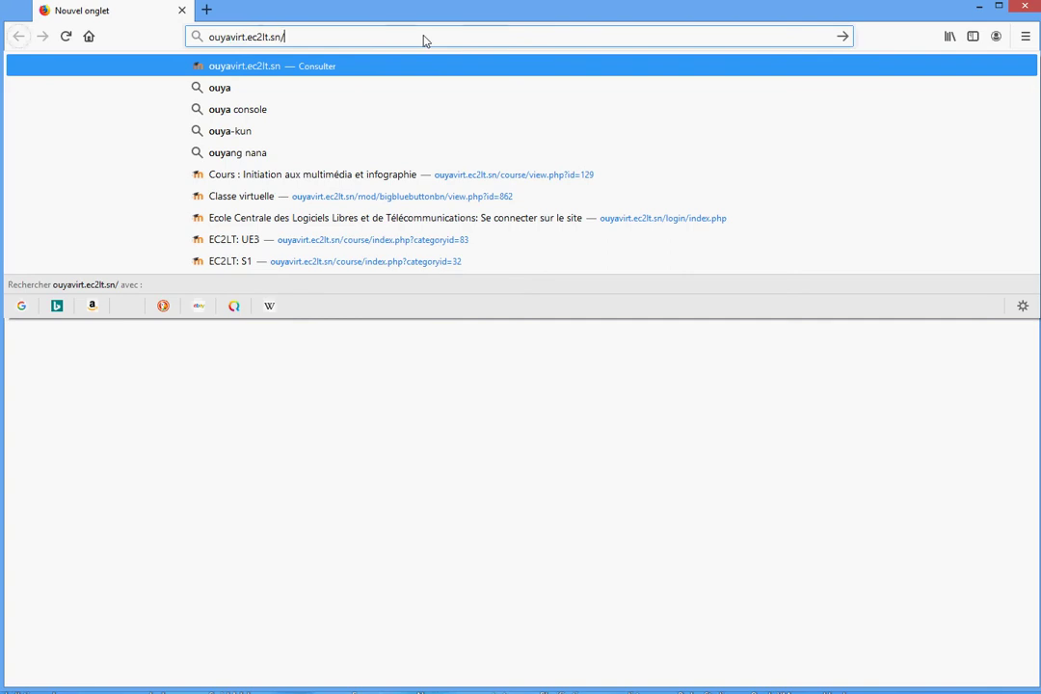
{"action": "left_click_drag", "start_coordinate": [284, 38], "coordinate": [197, 40]}
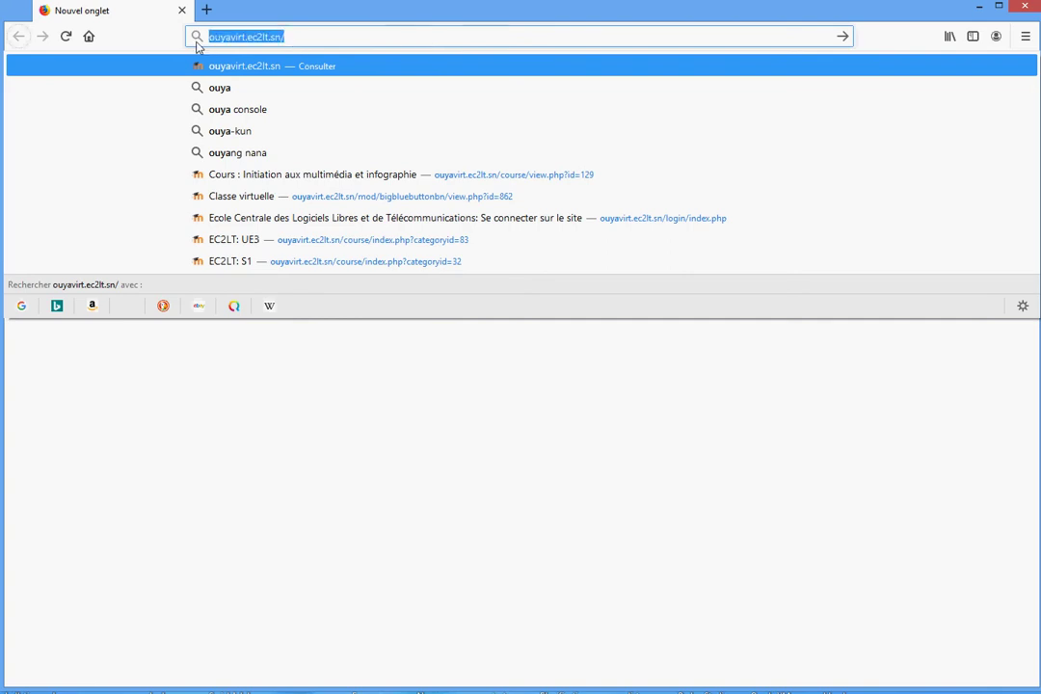
{"action": "left_click", "coordinate": [286, 36]}
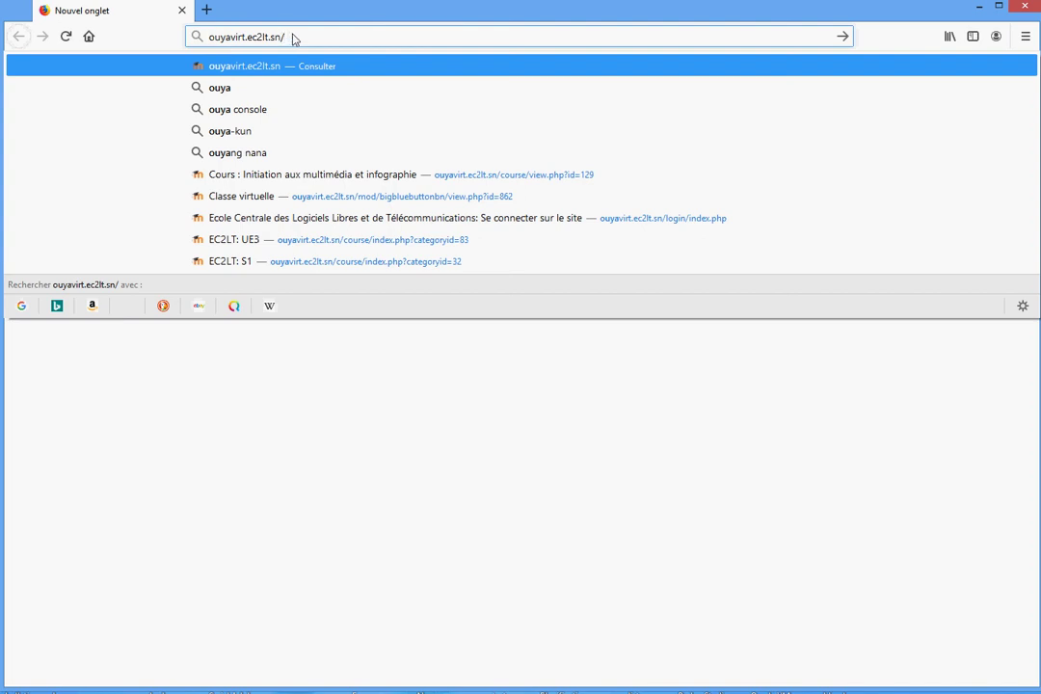
{"action": "key", "text": "Return"}
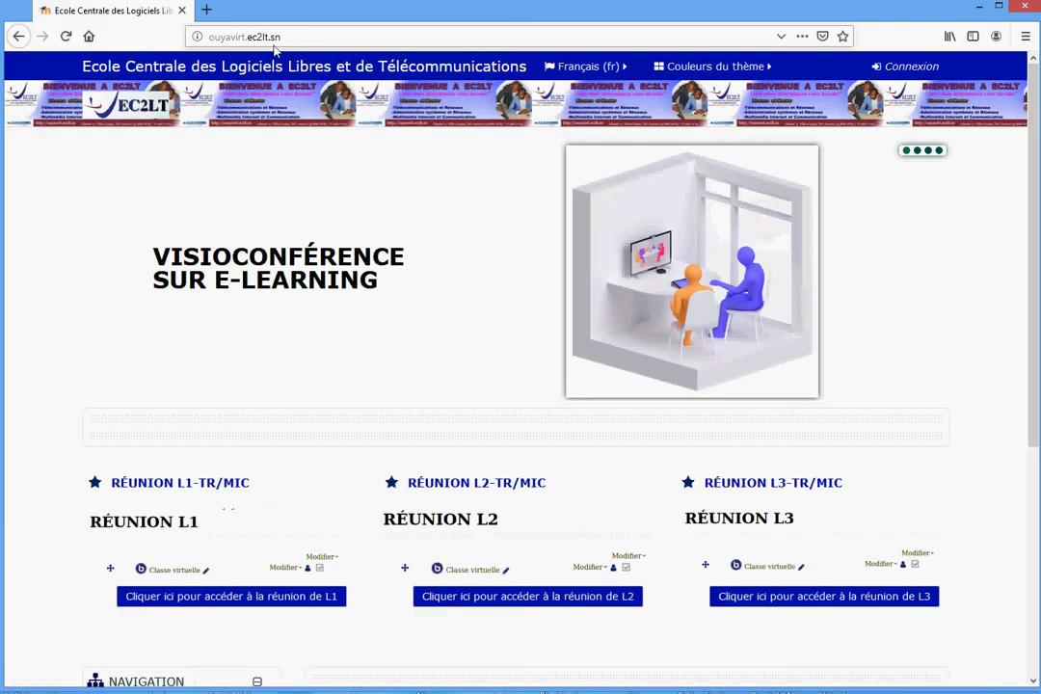
Browse the course categories through MIC, L1, S1 and UE3, and open the course "Initiation aux multimédia et infographie"
{"action": "scroll", "coordinate": [403, 203], "scroll_direction": "down", "scroll_amount": 3}
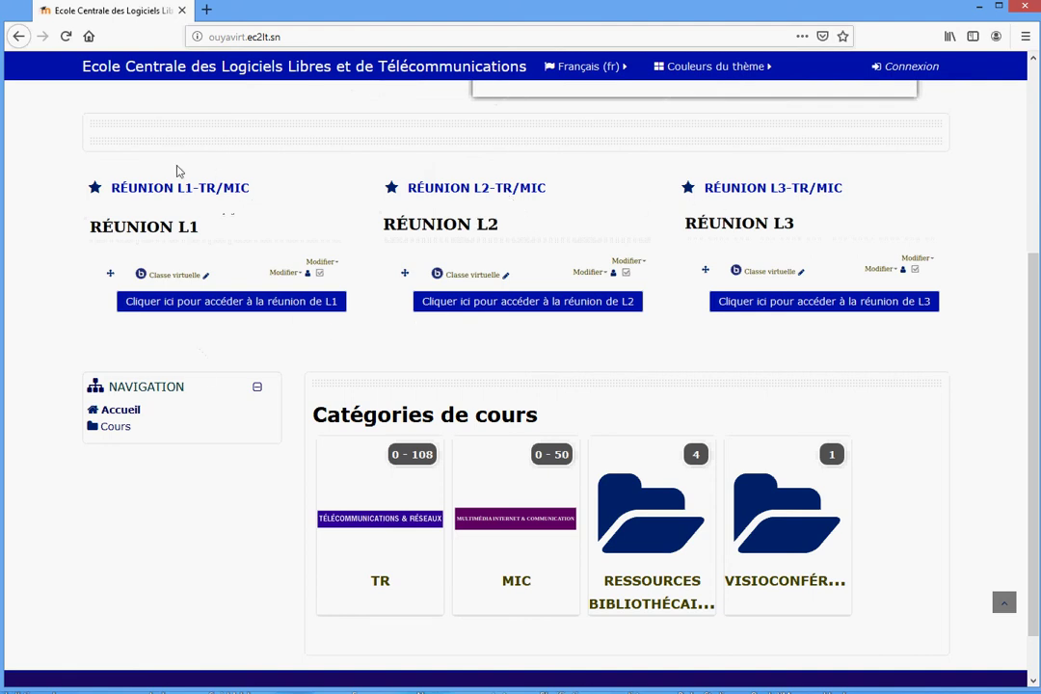
{"action": "left_click", "coordinate": [299, 297]}
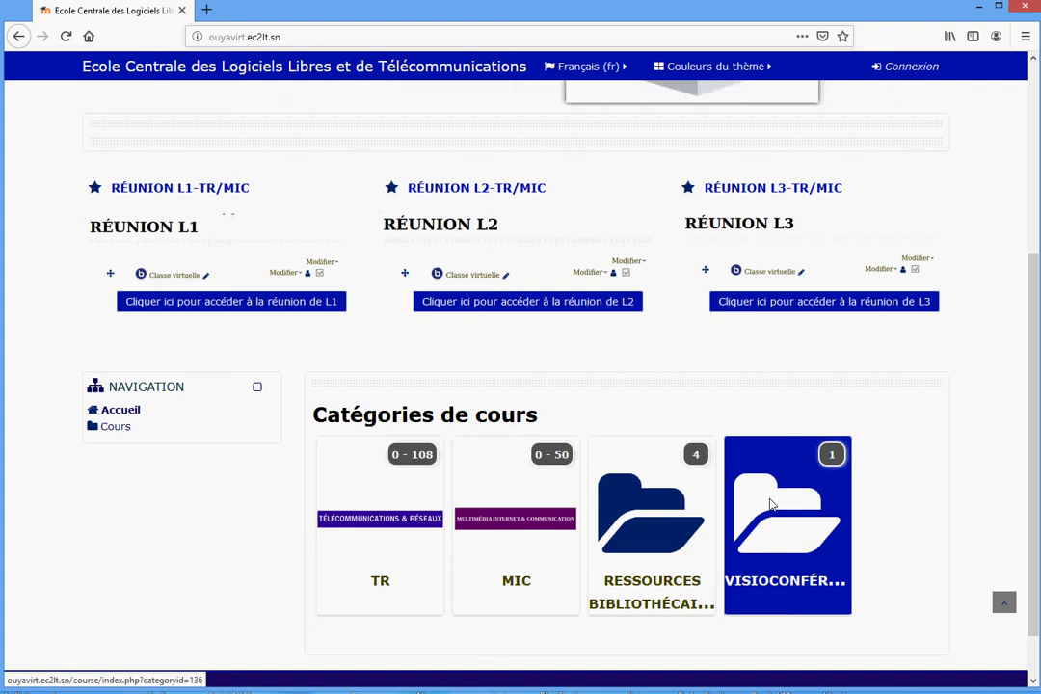
{"action": "left_click", "coordinate": [518, 525]}
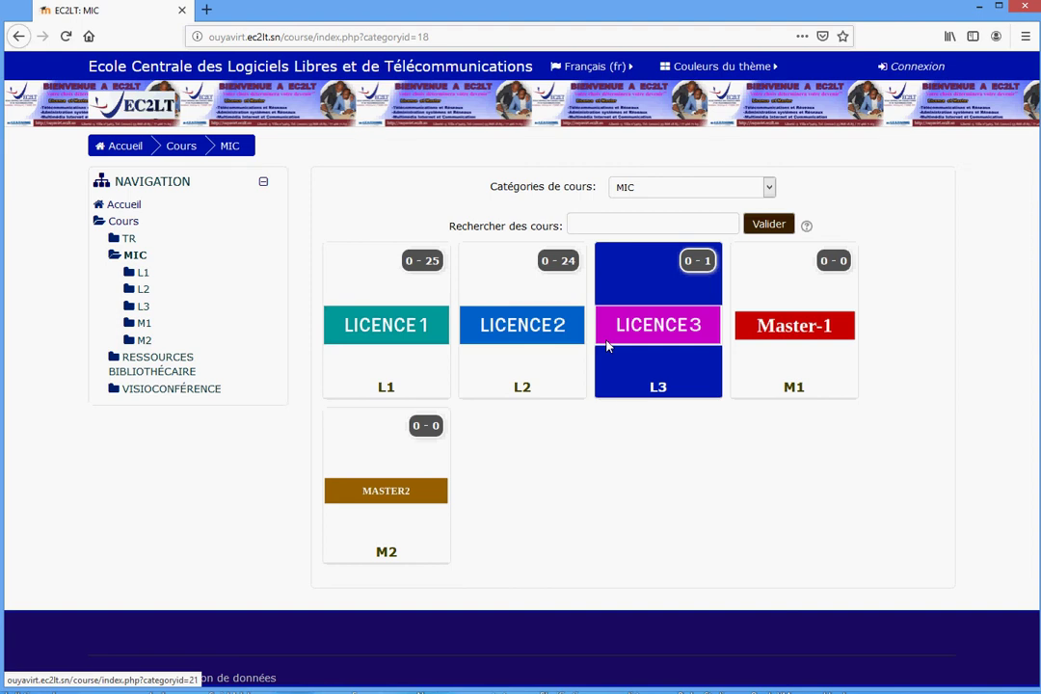
{"action": "left_click", "coordinate": [378, 329]}
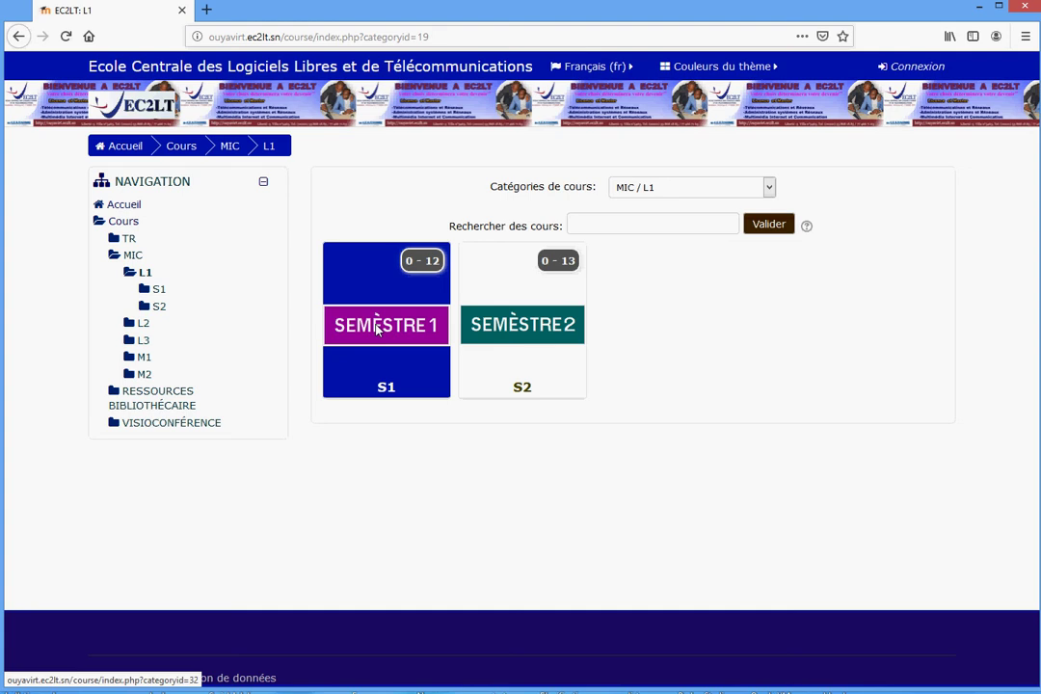
{"action": "left_click", "coordinate": [385, 333]}
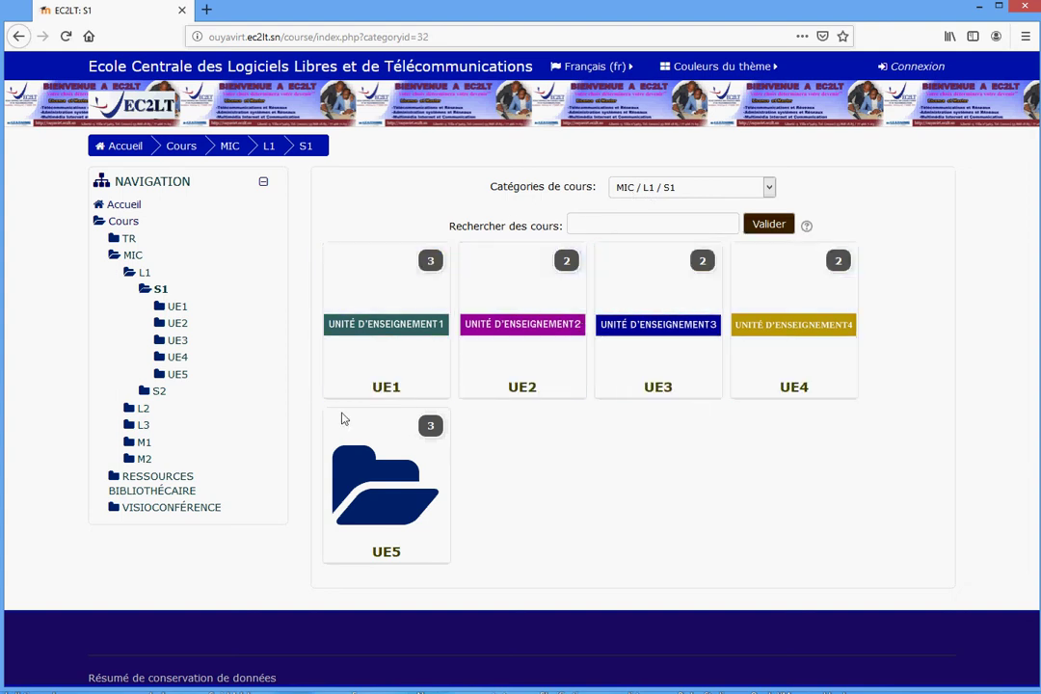
{"action": "left_click", "coordinate": [654, 334]}
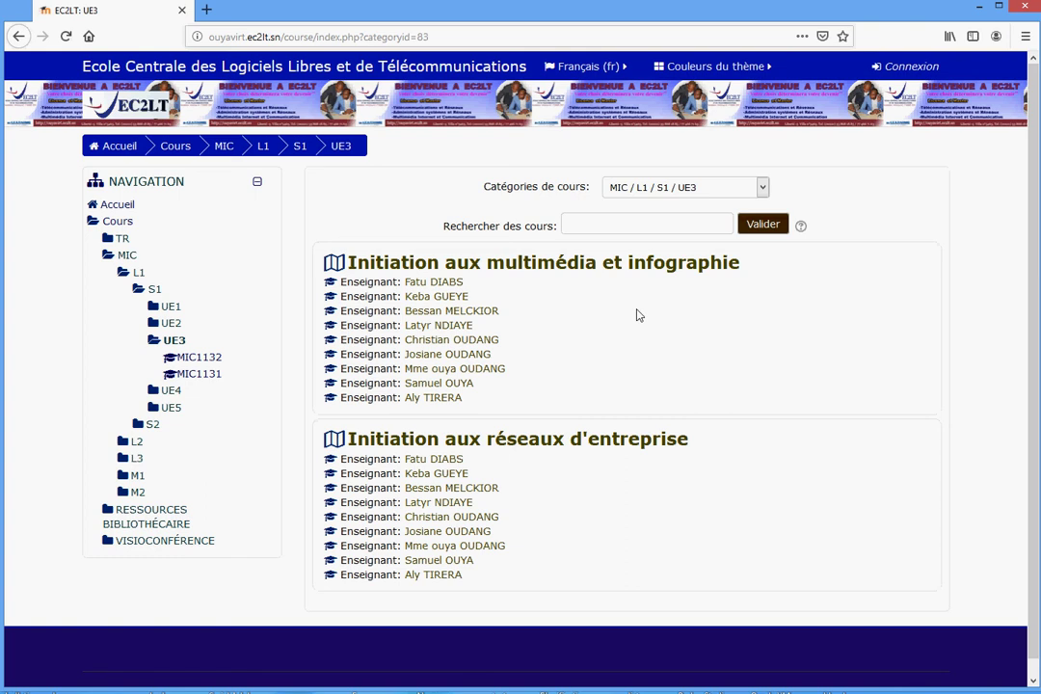
{"action": "mouse_move", "coordinate": [1032, 154]}
{"action": "left_mouse_down"}
{"action": "mouse_move", "coordinate": [1034, 176]}
{"action": "mouse_move", "coordinate": [1033, 157]}
{"action": "left_mouse_up"}
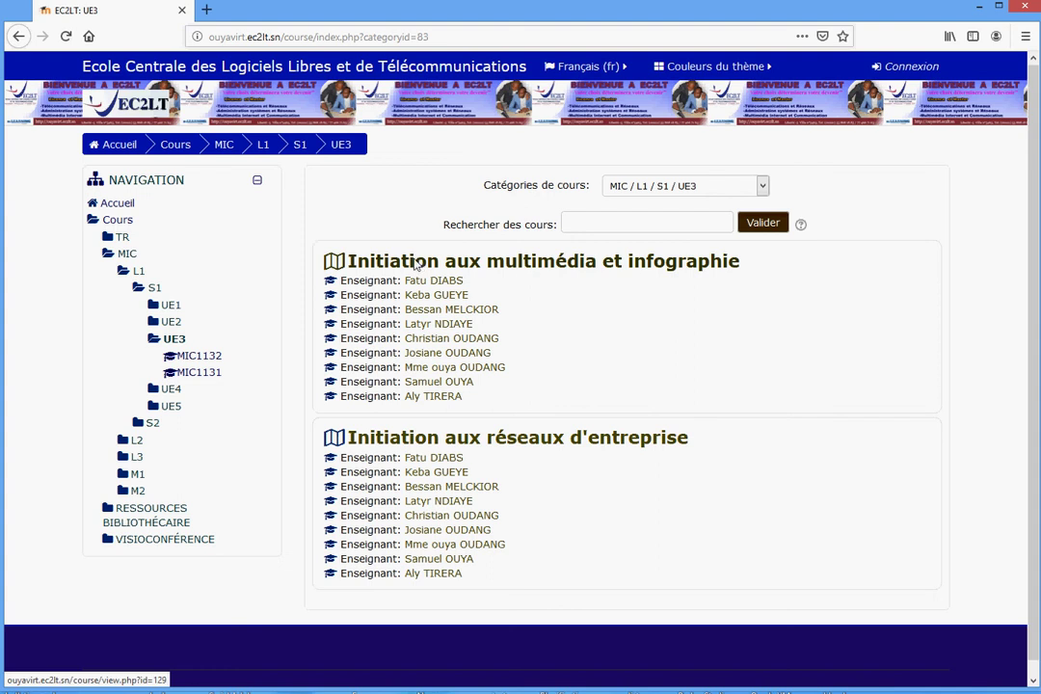
{"action": "left_click", "coordinate": [415, 262]}
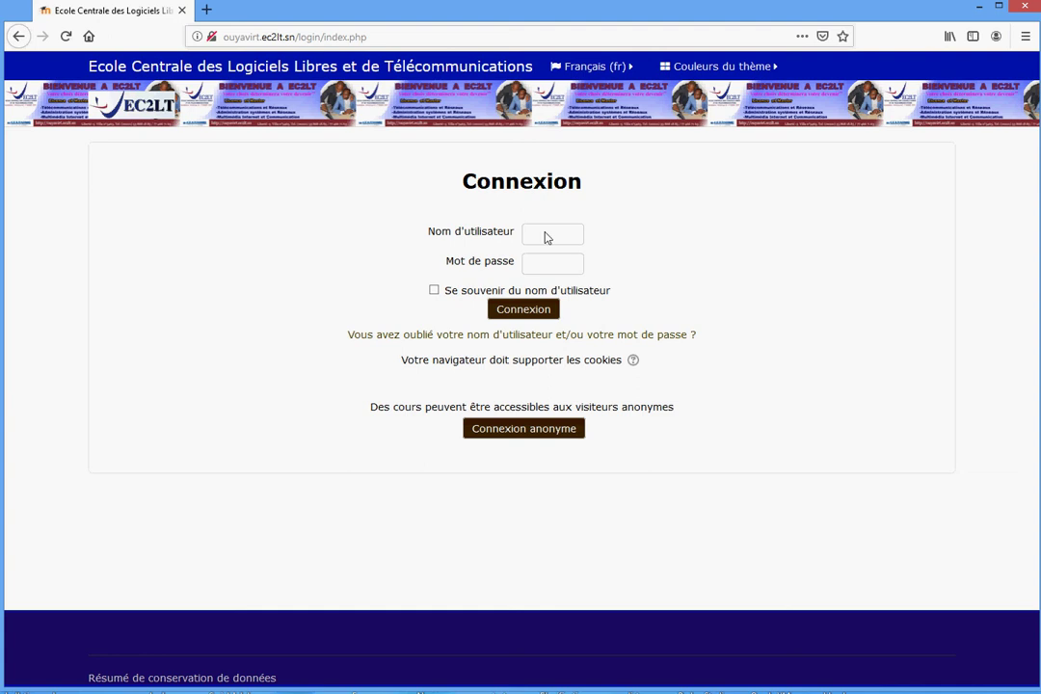
Log in to the course site by filling the username and password fields with the saved credentials
{"action": "left_click", "coordinate": [545, 238]}
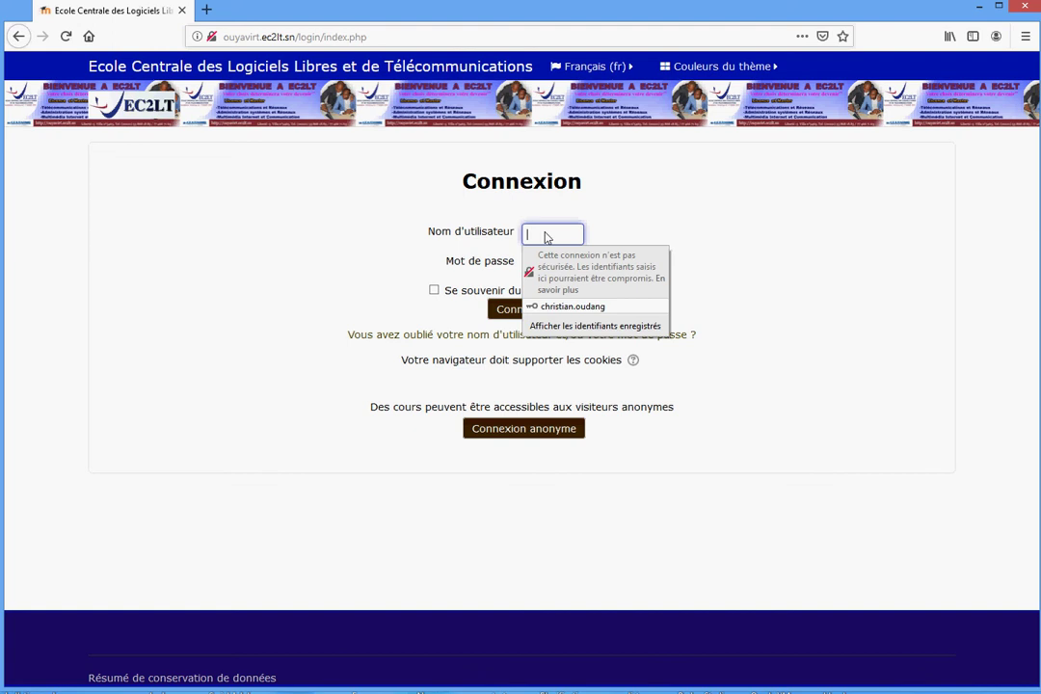
{"action": "left_click", "coordinate": [568, 308]}
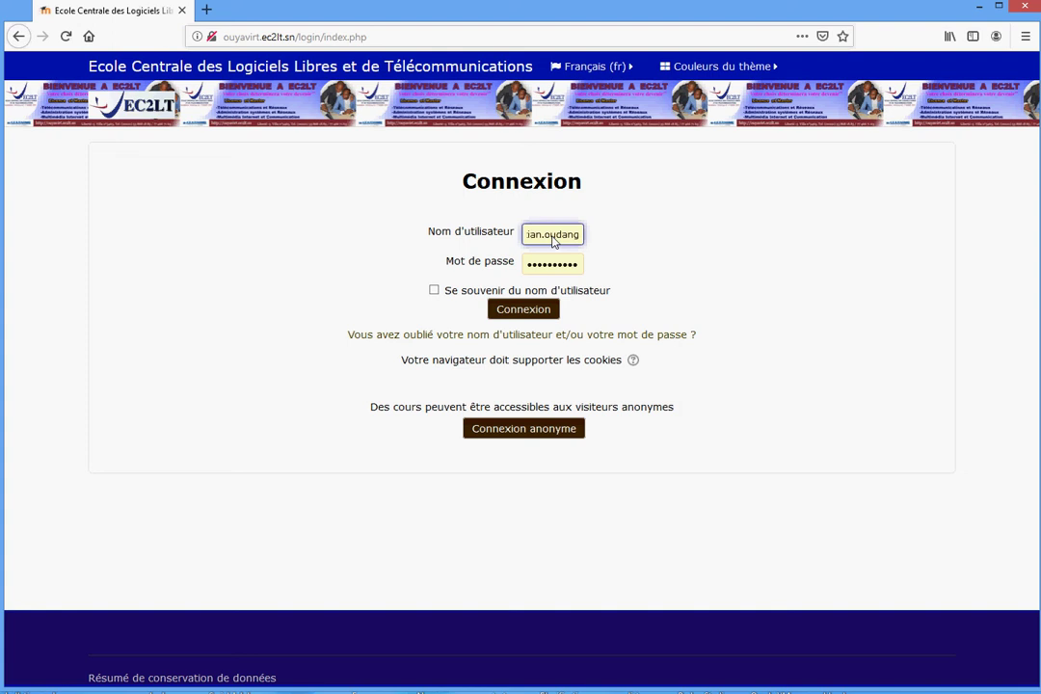
{"action": "left_click", "coordinate": [519, 315]}
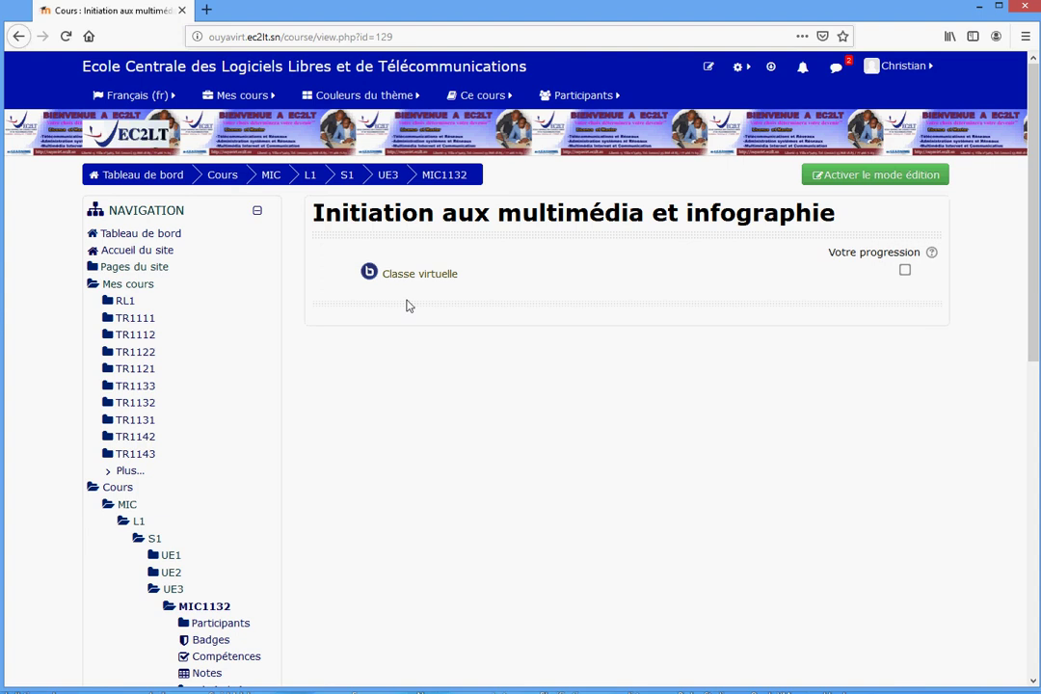
Enter the course's Classe virtuelle session and join the audio with the microphone, allowing microphone access and answering Oui to the echo test
{"action": "left_click", "coordinate": [375, 276]}
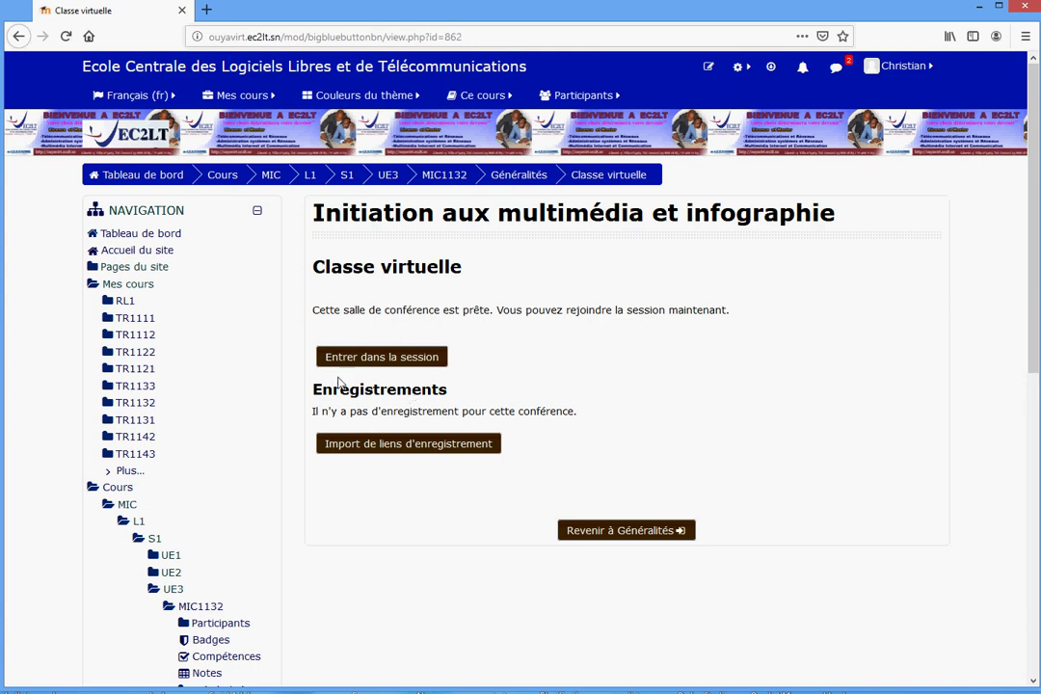
{"action": "left_click", "coordinate": [395, 357]}
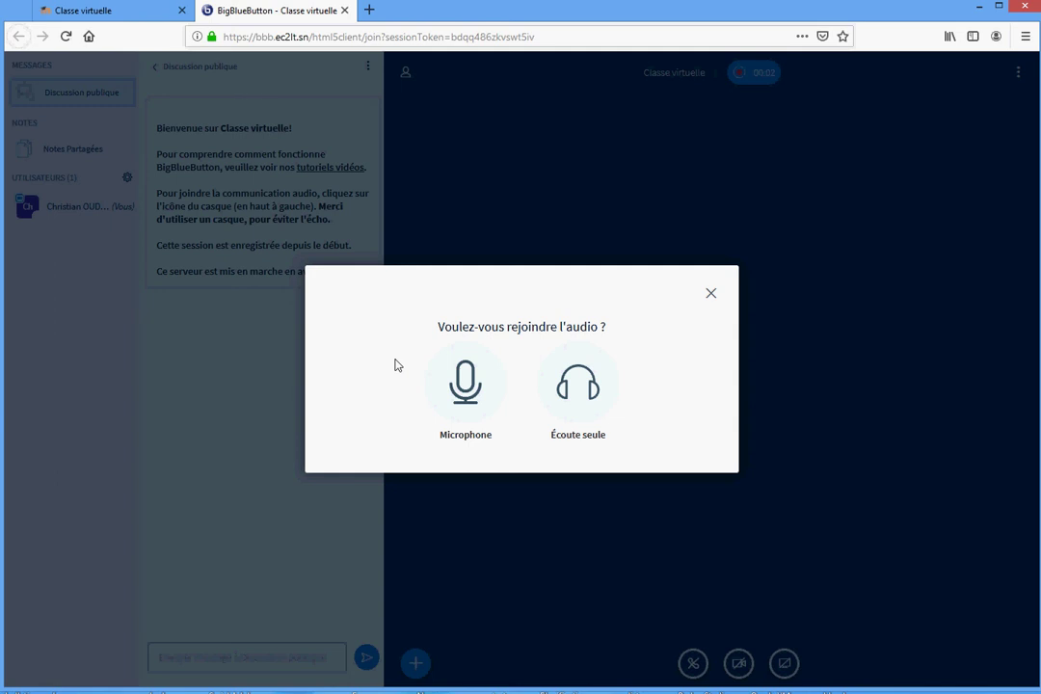
{"action": "left_click", "coordinate": [451, 391]}
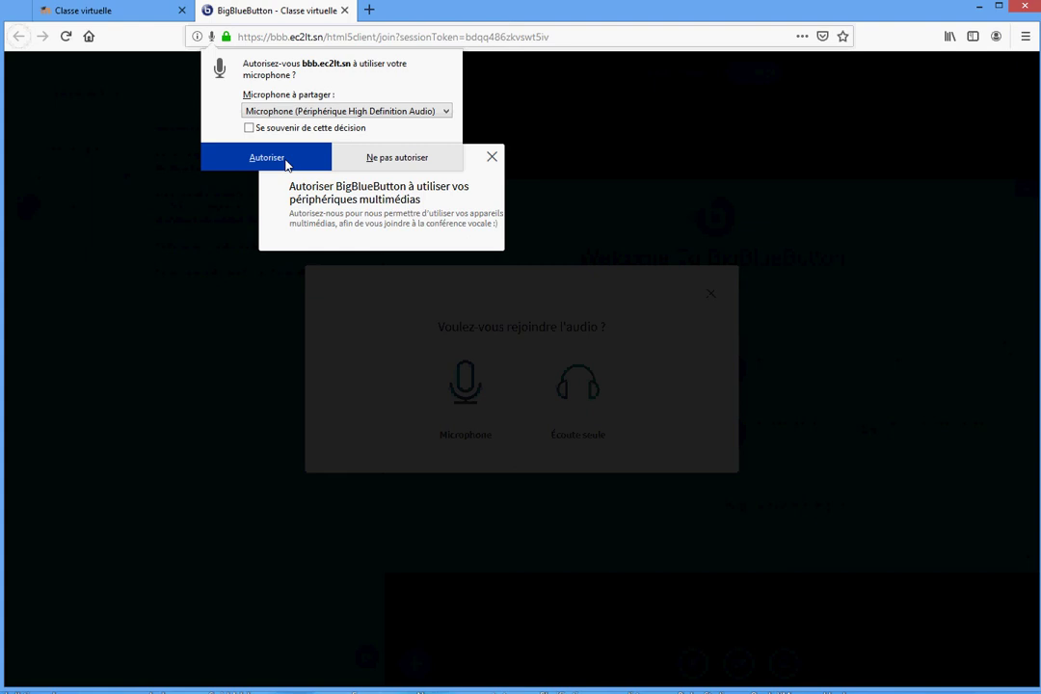
{"action": "left_click", "coordinate": [267, 157]}
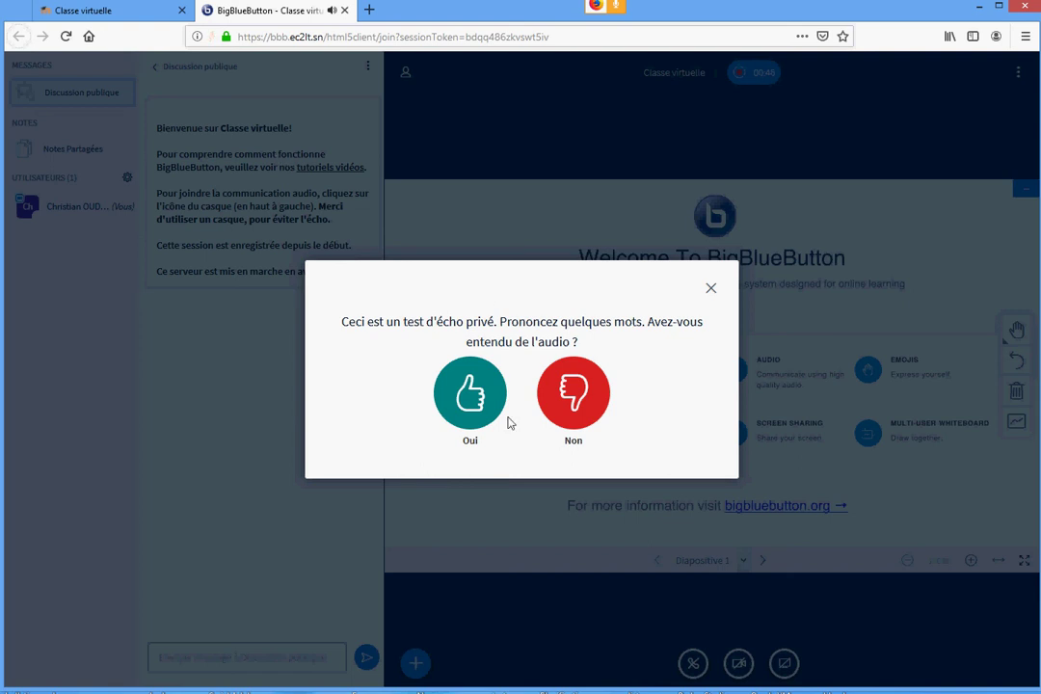
{"action": "left_click", "coordinate": [471, 395]}
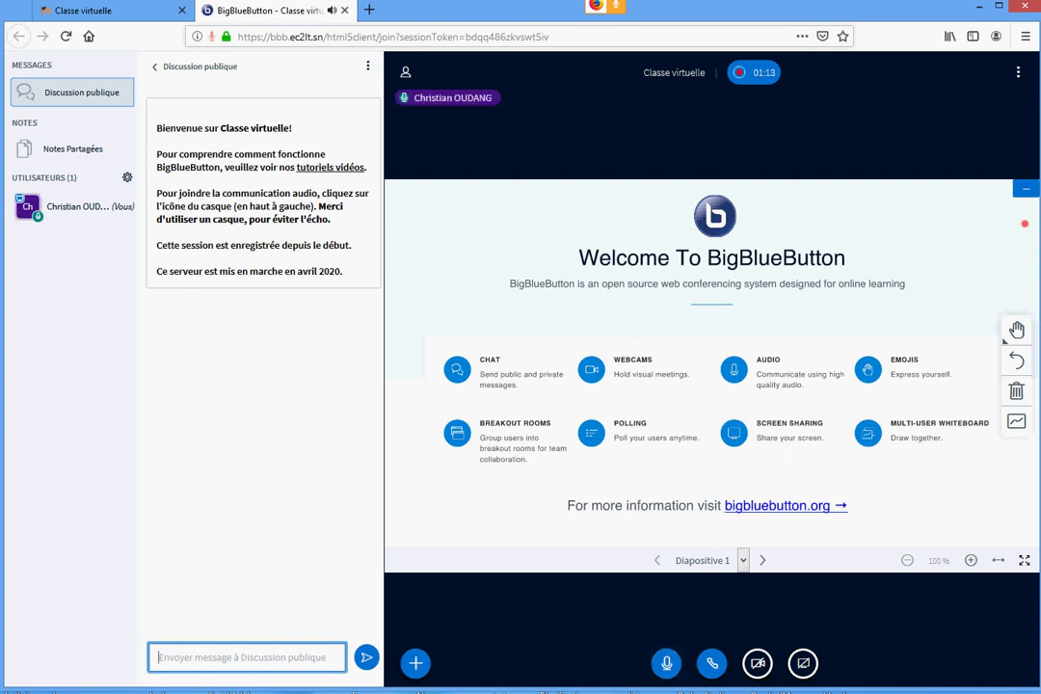
Minimize the presentation, and mute the microphone and unmute it again
{"action": "left_click", "coordinate": [1024, 191]}
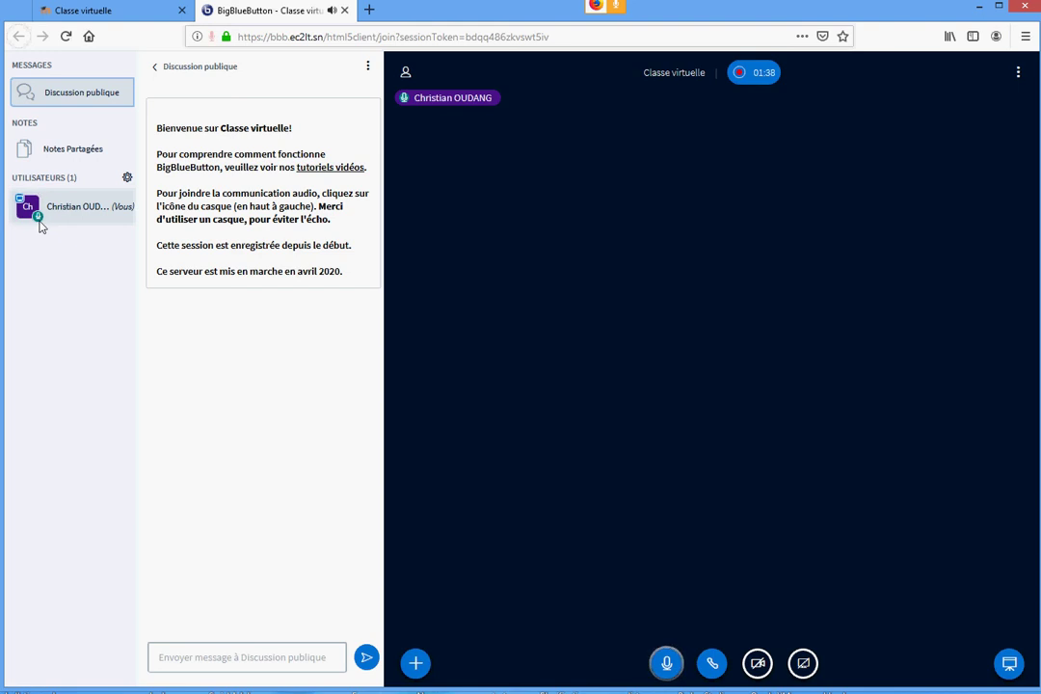
{"action": "left_click", "coordinate": [665, 662]}
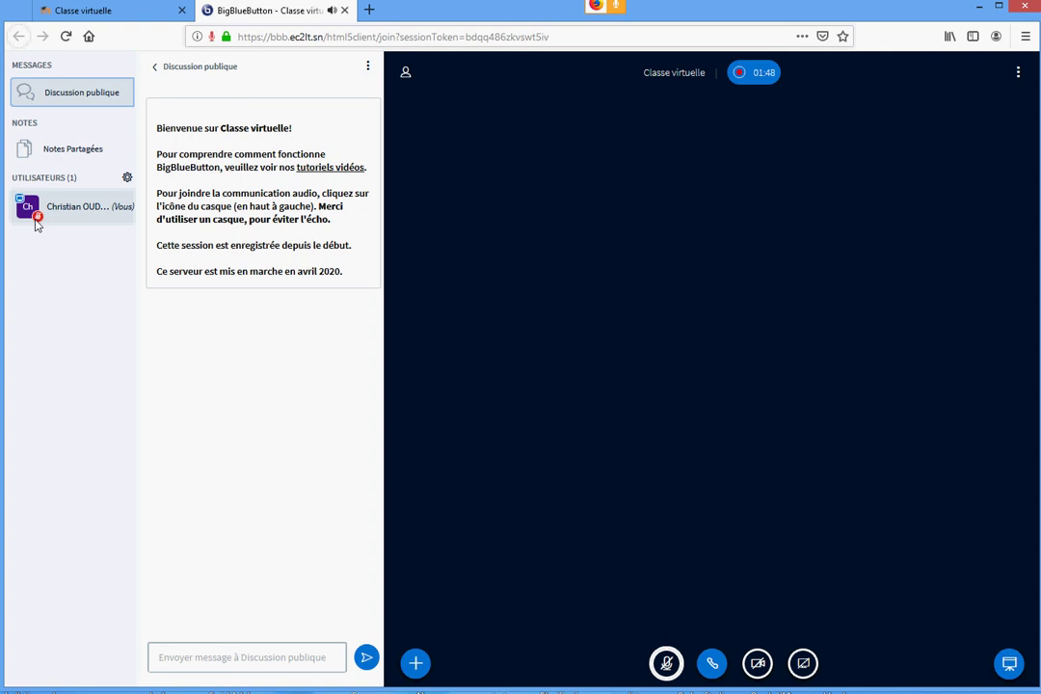
{"action": "left_click", "coordinate": [666, 663]}
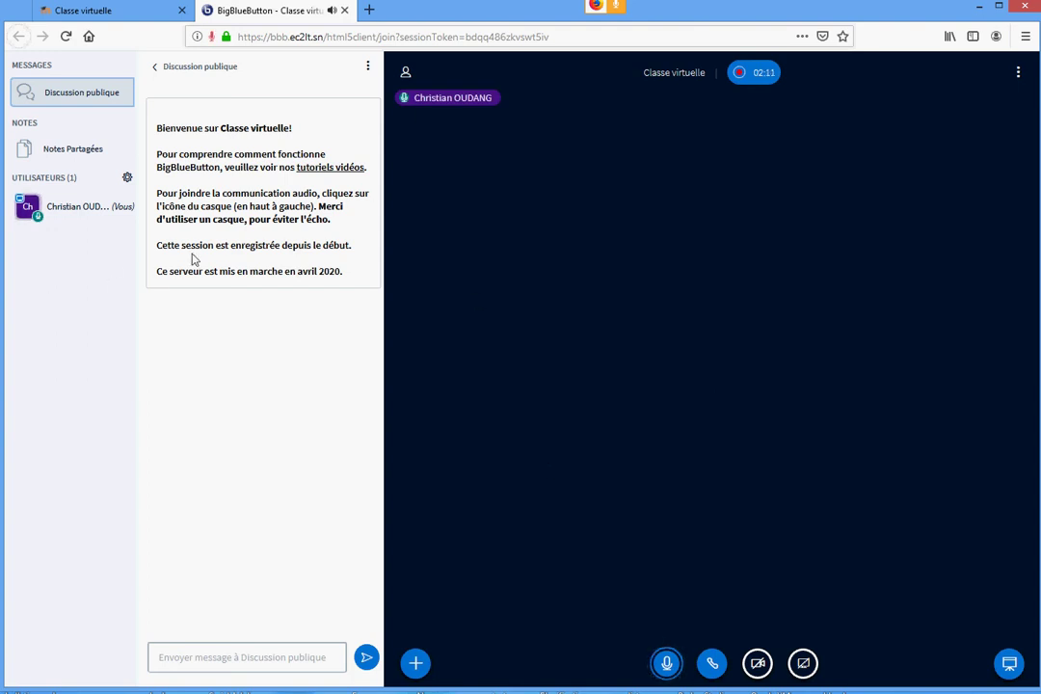
Send the message "Bonjour tout le monde" to the public chat
{"action": "left_click", "coordinate": [195, 662]}
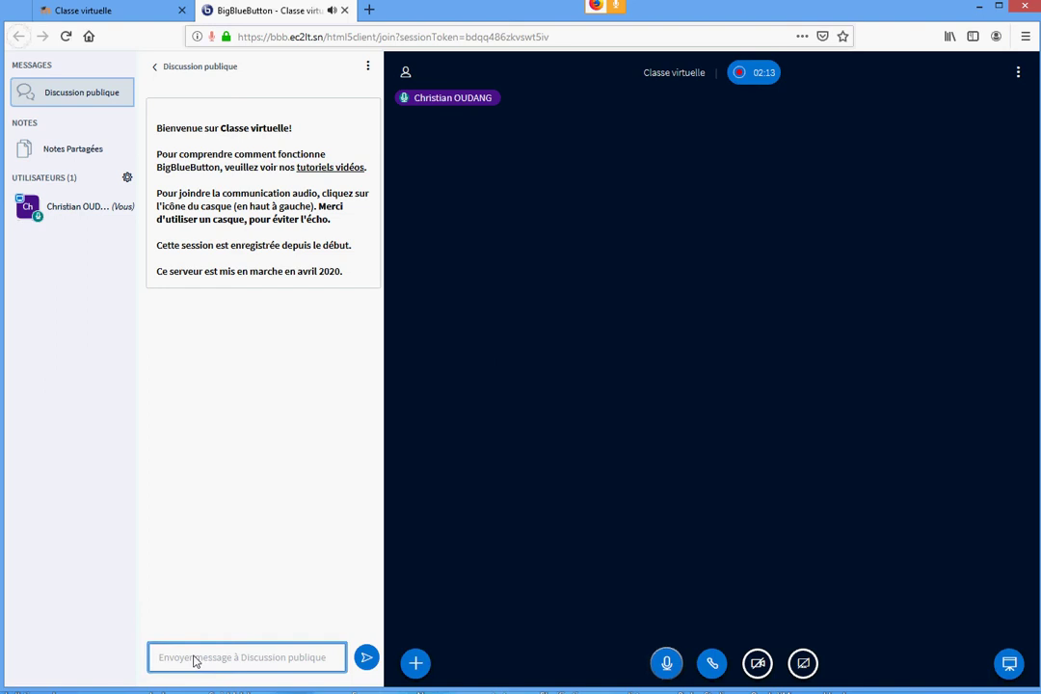
{"action": "type", "text": "Bonj"}
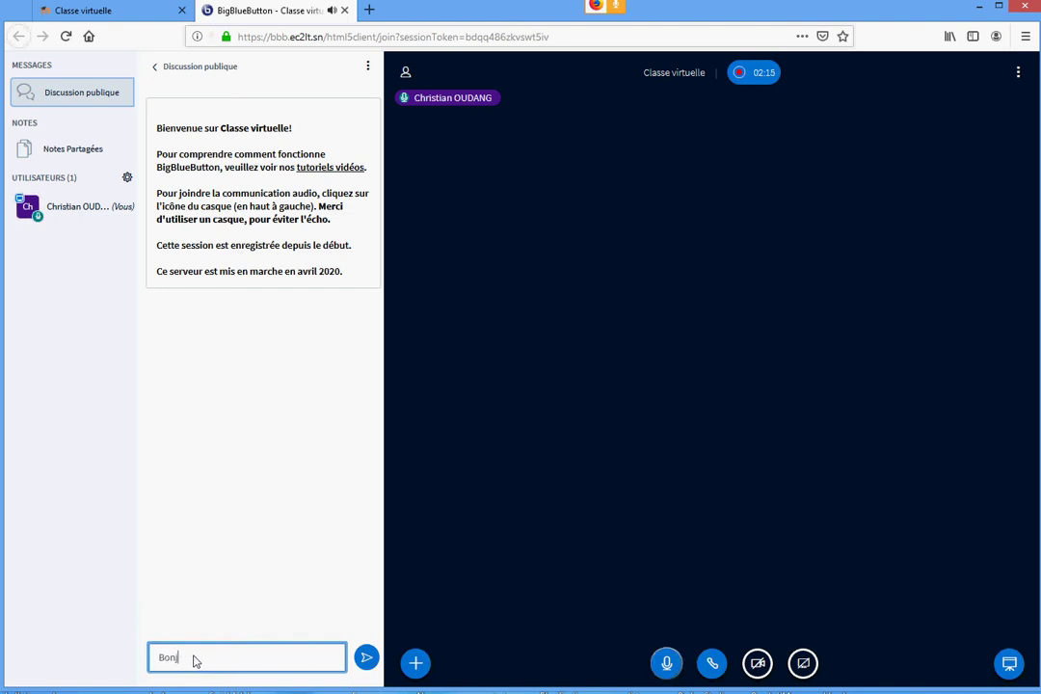
{"action": "type", "text": "our tout le mo"}
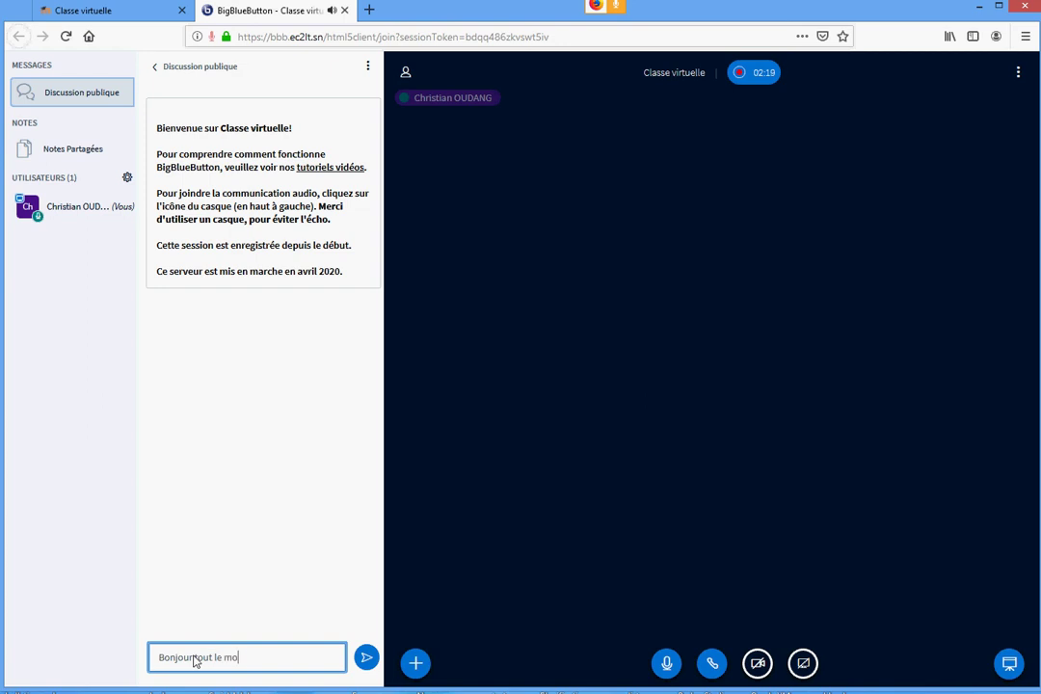
{"action": "type", "text": "n"}
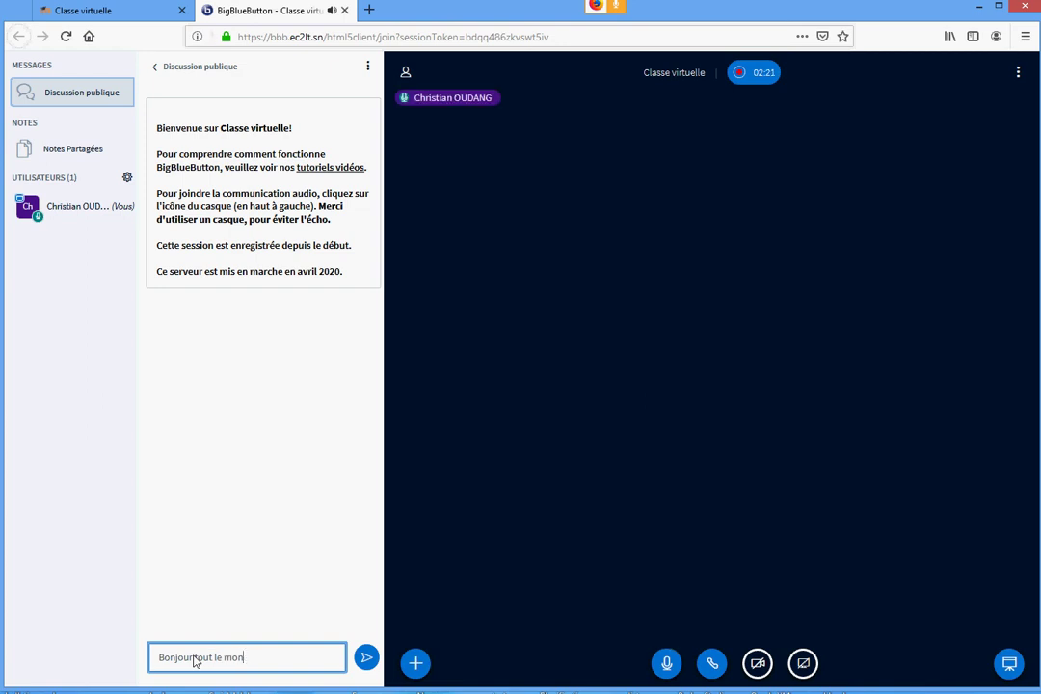
{"action": "type", "text": "de"}
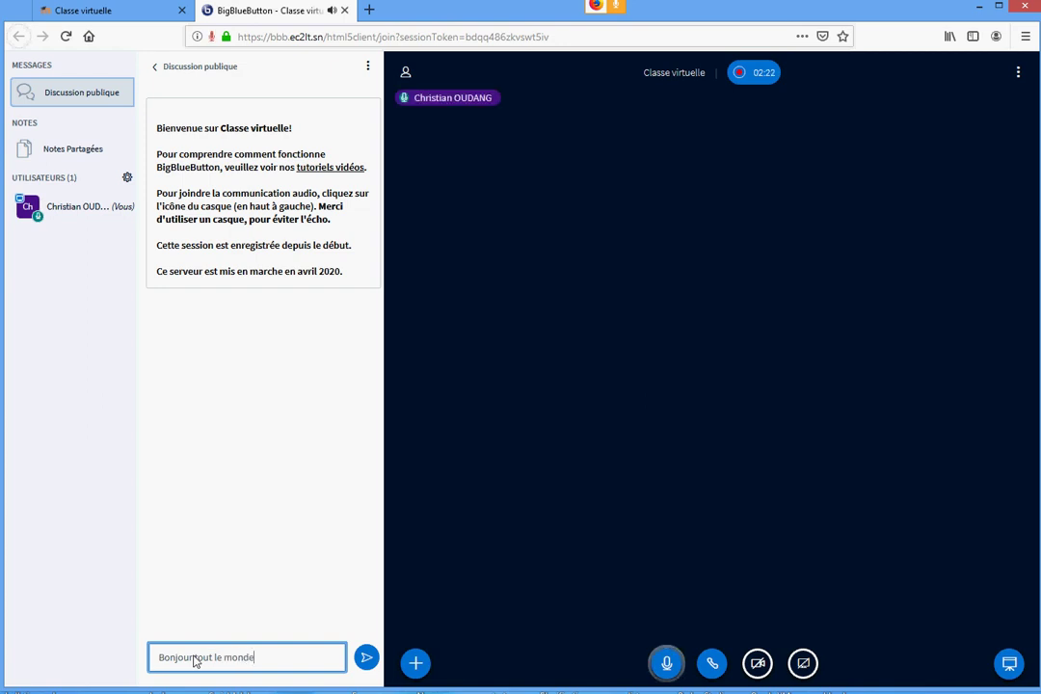
{"action": "left_click", "coordinate": [366, 657]}
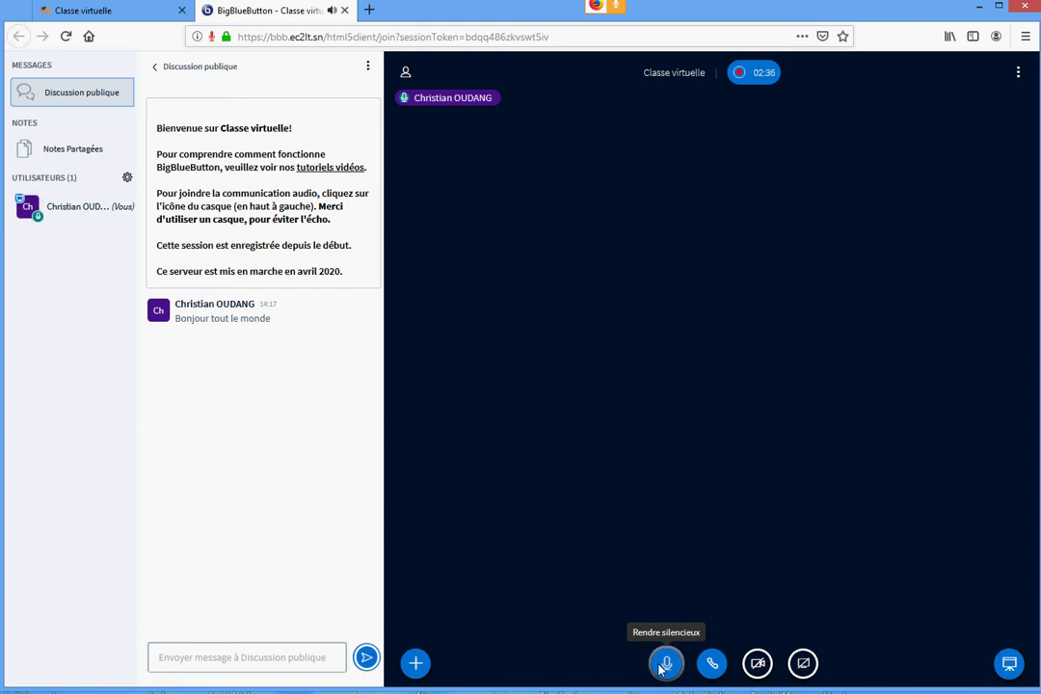
{"action": "left_click", "coordinate": [197, 665]}
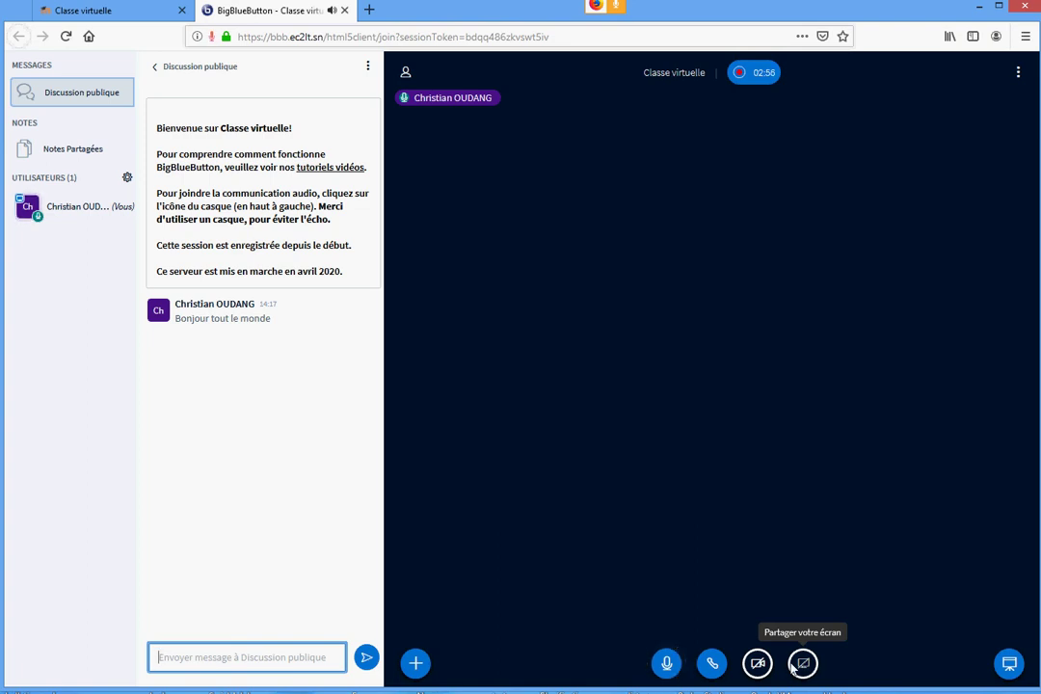
Share the entire screen (Écran entier) with the virtual class and authorize the sharing
{"action": "left_click", "coordinate": [800, 662]}
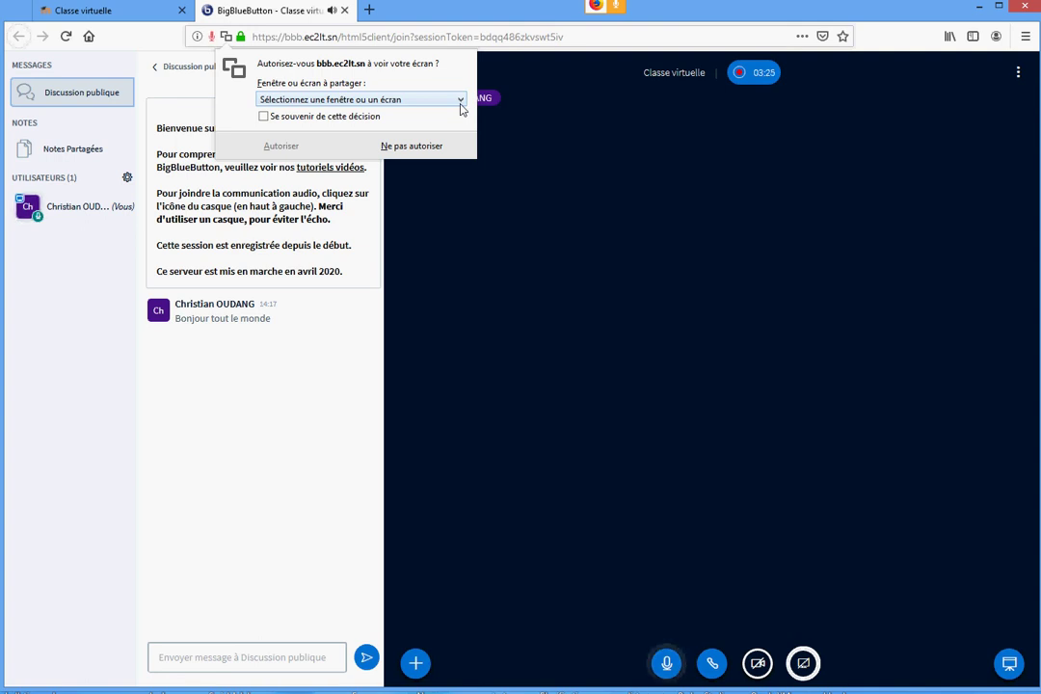
{"action": "left_click", "coordinate": [459, 102]}
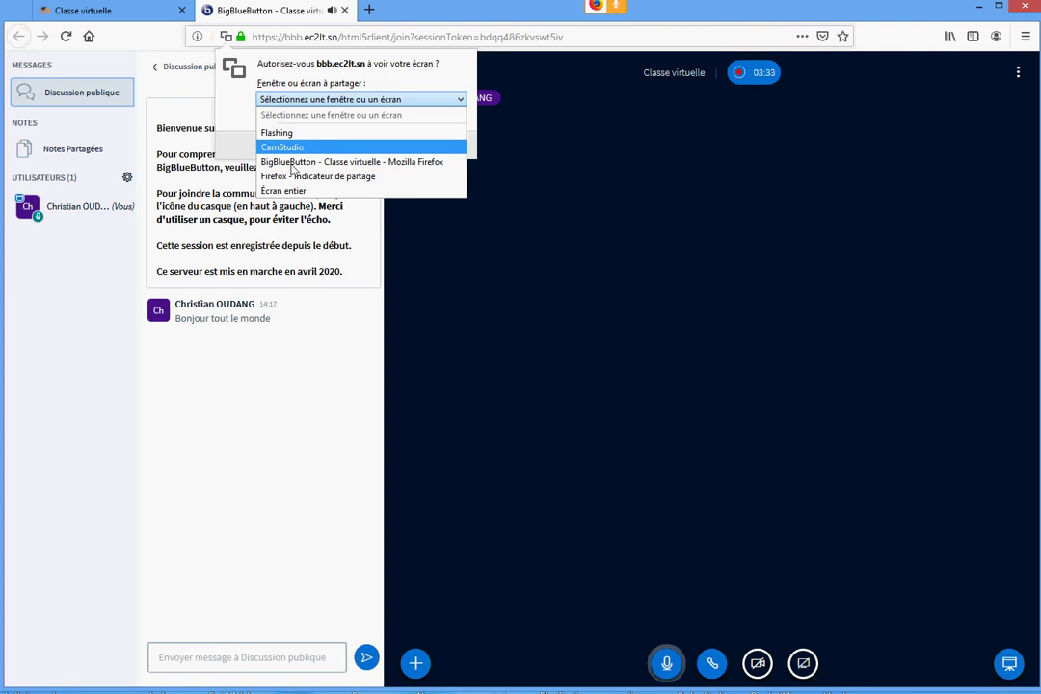
{"action": "left_click", "coordinate": [286, 193]}
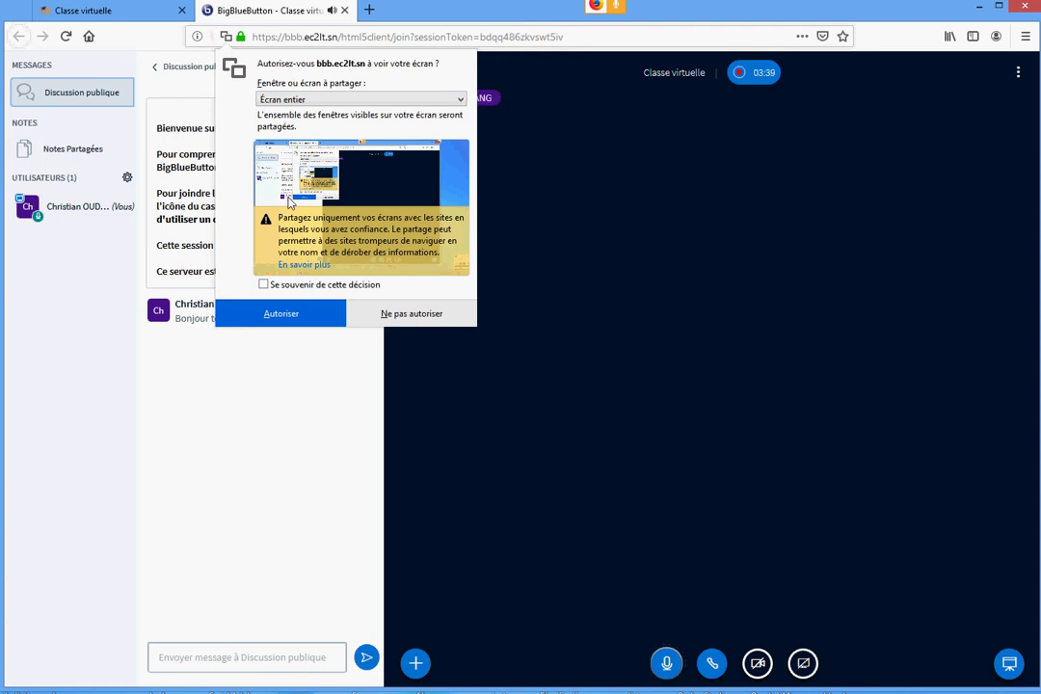
{"action": "left_click", "coordinate": [281, 314]}
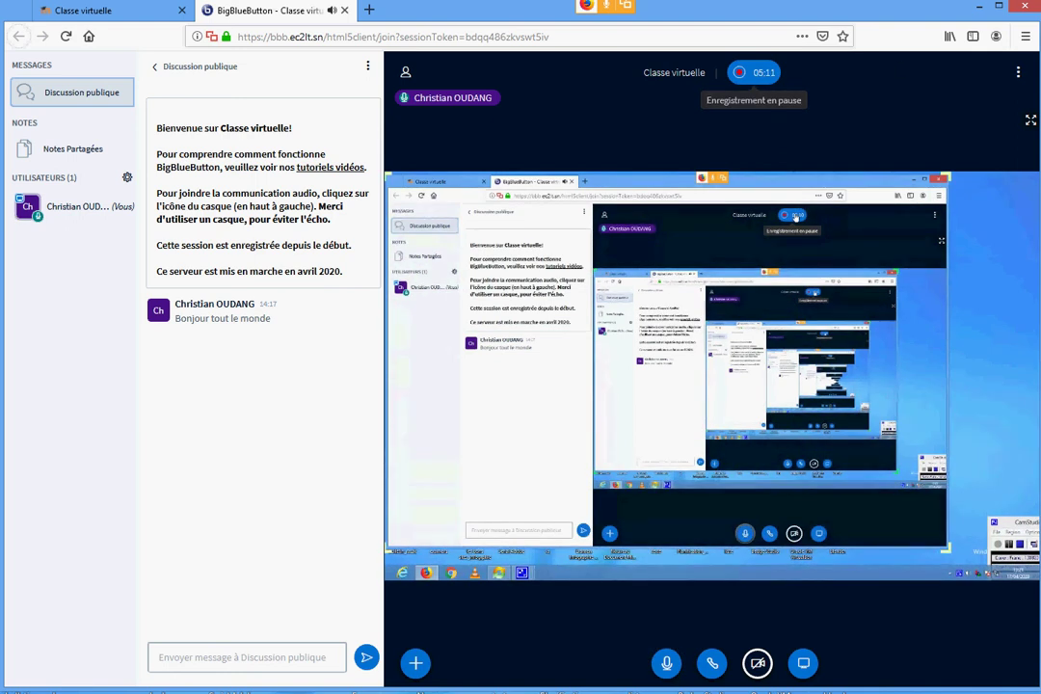
Log out of the virtual class session without ending the meeting for everyone
{"action": "left_click", "coordinate": [1018, 73]}
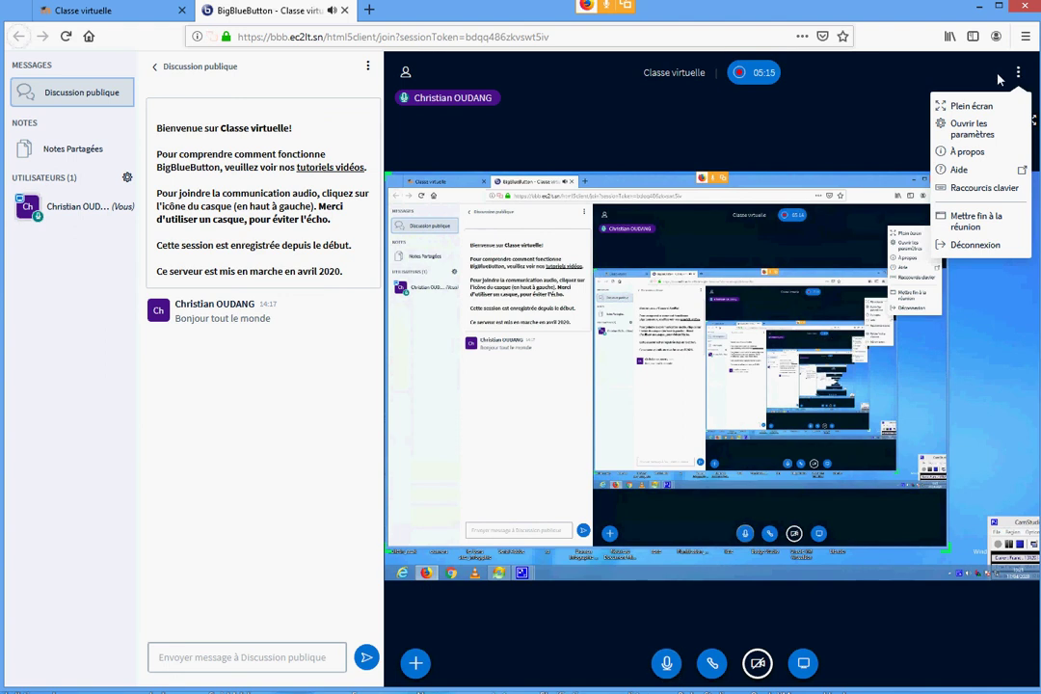
{"action": "left_click", "coordinate": [1019, 77]}
{"action": "left_click", "coordinate": [1020, 77]}
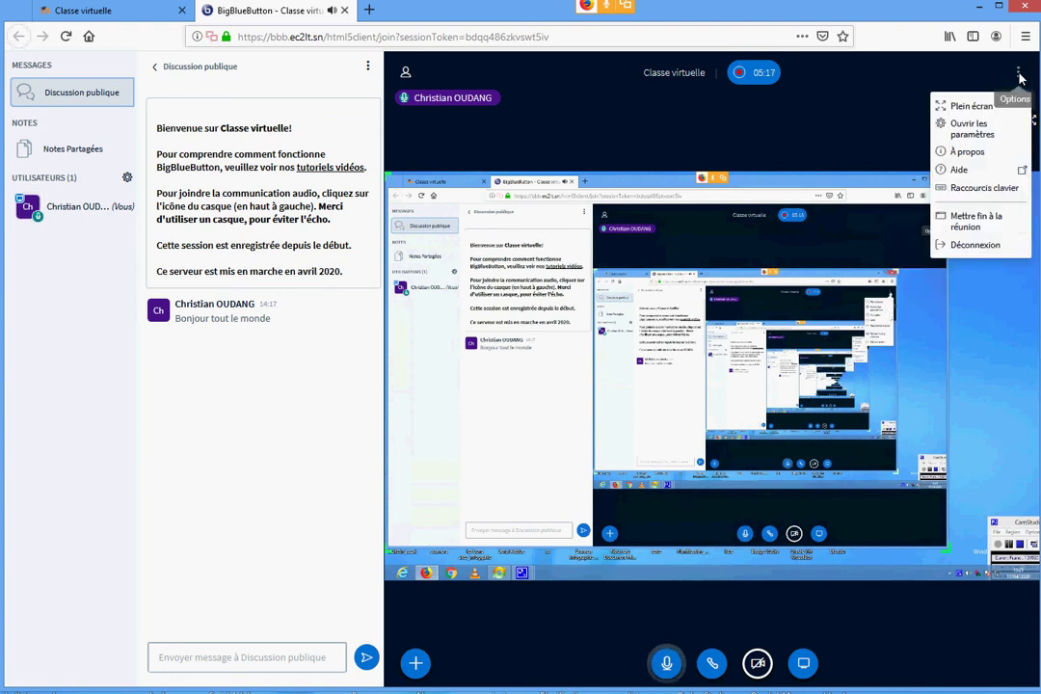
{"action": "left_click", "coordinate": [973, 247]}
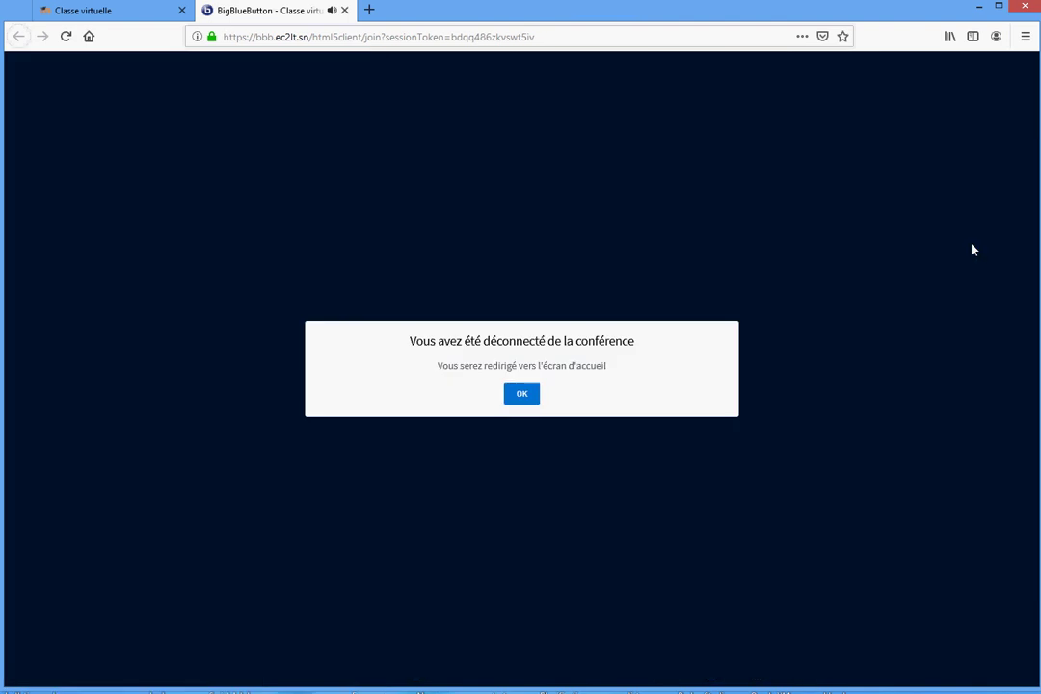